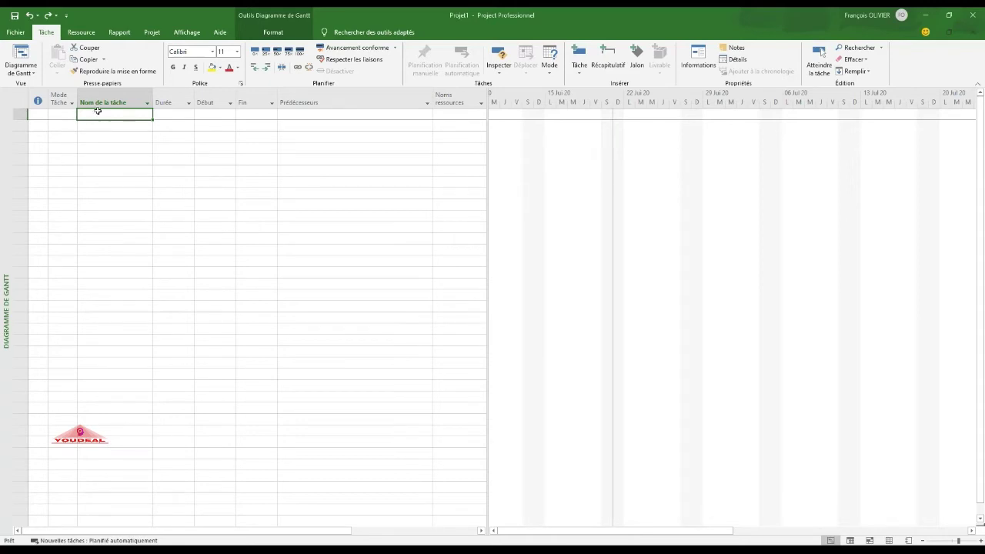
- Add a first task named 1 with a duration of 3 days
{"action": "type", "text": "1"}
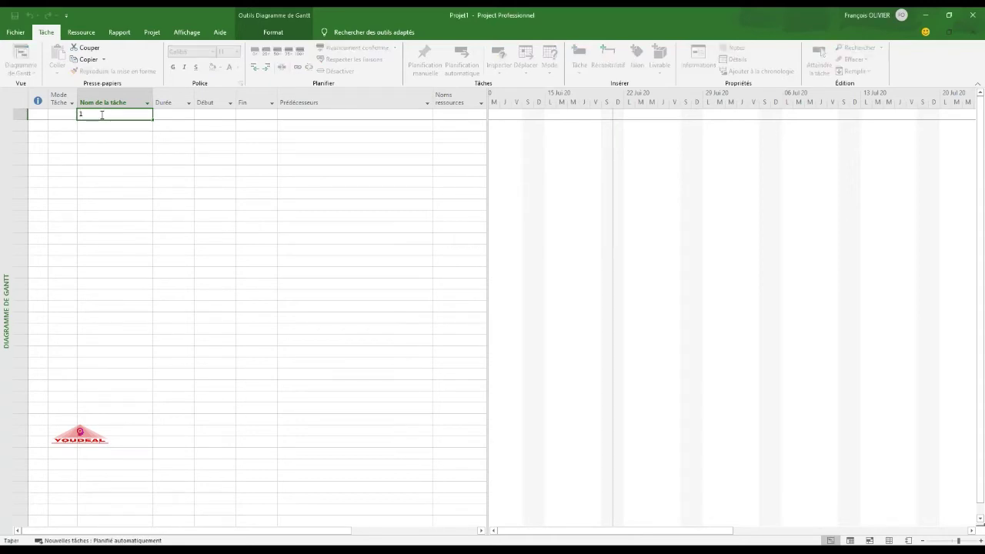
{"action": "key", "text": "Tab"}
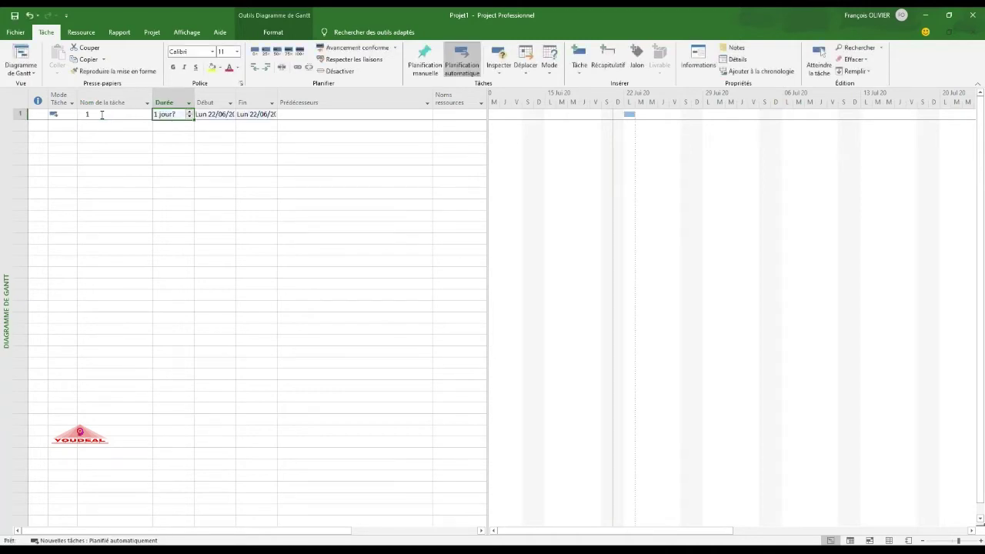
{"action": "type", "text": "3"}
{"action": "key", "text": "Tab"}
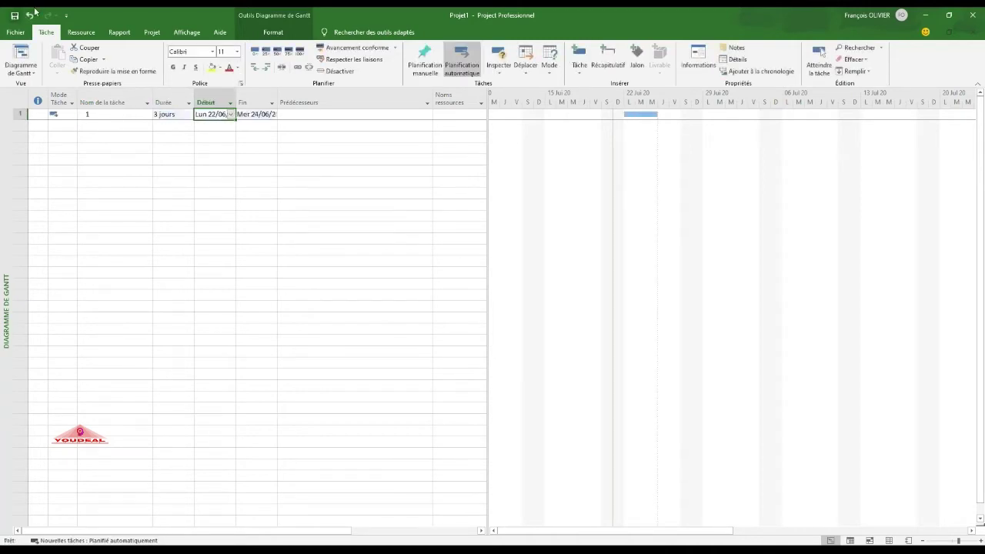
- Adjust the table's column widths so the Début and Fin columns show their full dates and times
{"action": "left_click_drag", "start_coordinate": [235, 100], "coordinate": [260, 100]}
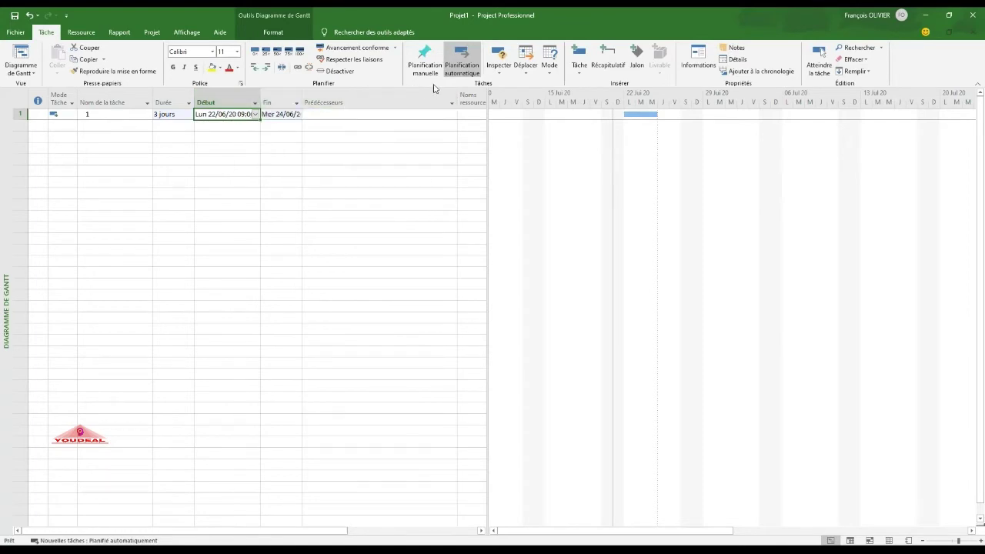
{"action": "double_click", "coordinate": [457, 97]}
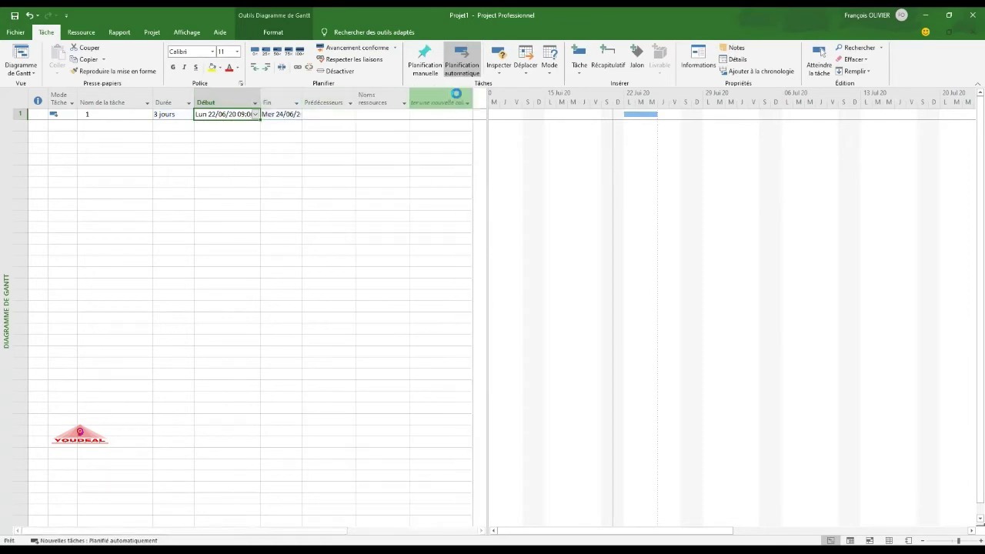
{"action": "double_click", "coordinate": [303, 92]}
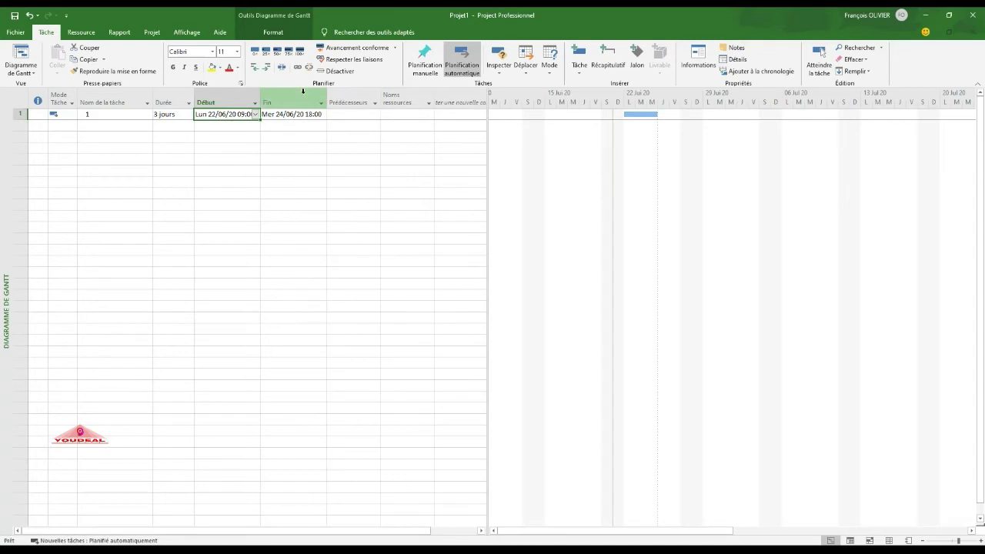
- Add a second task named 2 lasting 2 days, with task 1 as its predecessor
{"action": "left_click", "coordinate": [121, 127]}
{"action": "type", "text": "2"}
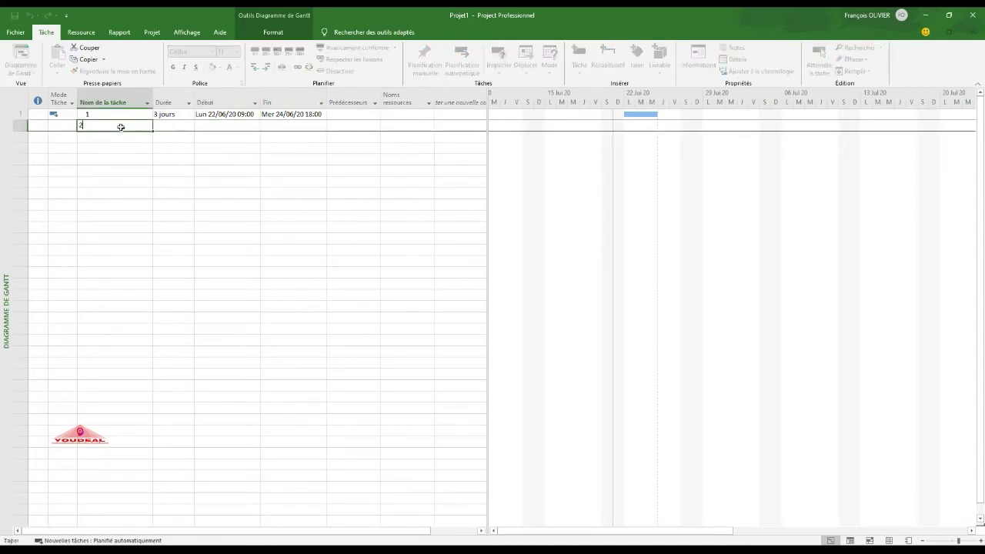
{"action": "key", "text": "Tab"}
{"action": "type", "text": "2"}
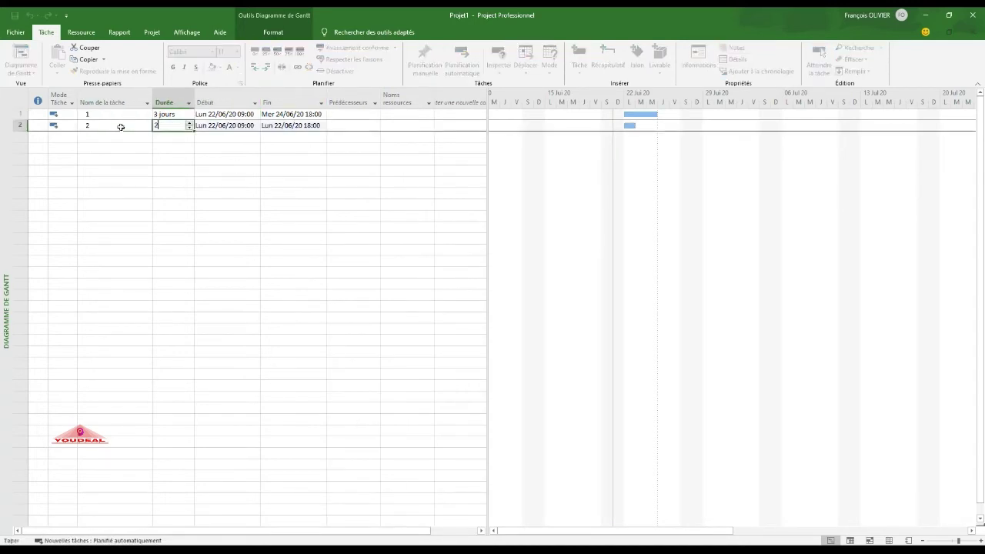
{"action": "key", "text": "Tab"}
{"action": "key", "text": "Tab"}
{"action": "key", "text": "Tab"}
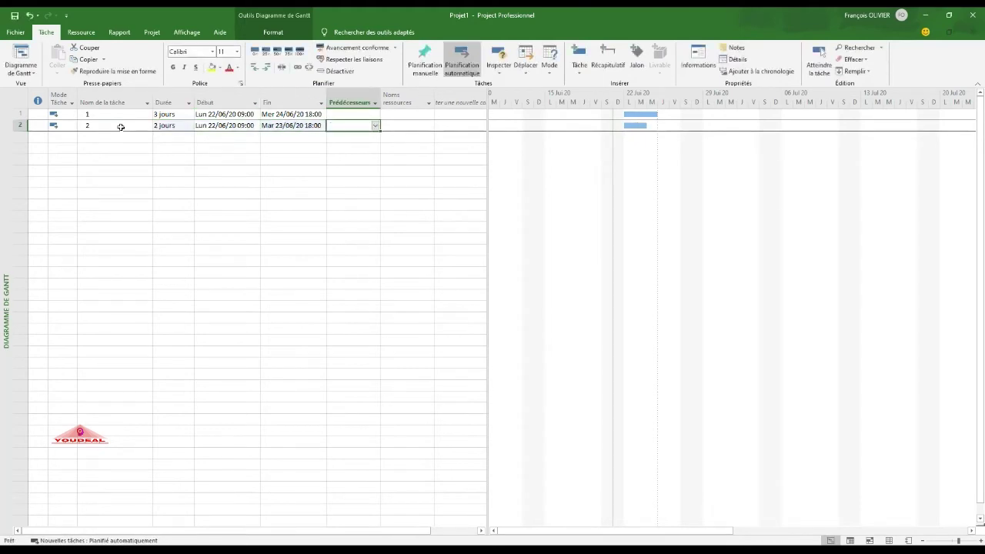
{"action": "type", "text": "1"}
{"action": "key", "text": "Return"}
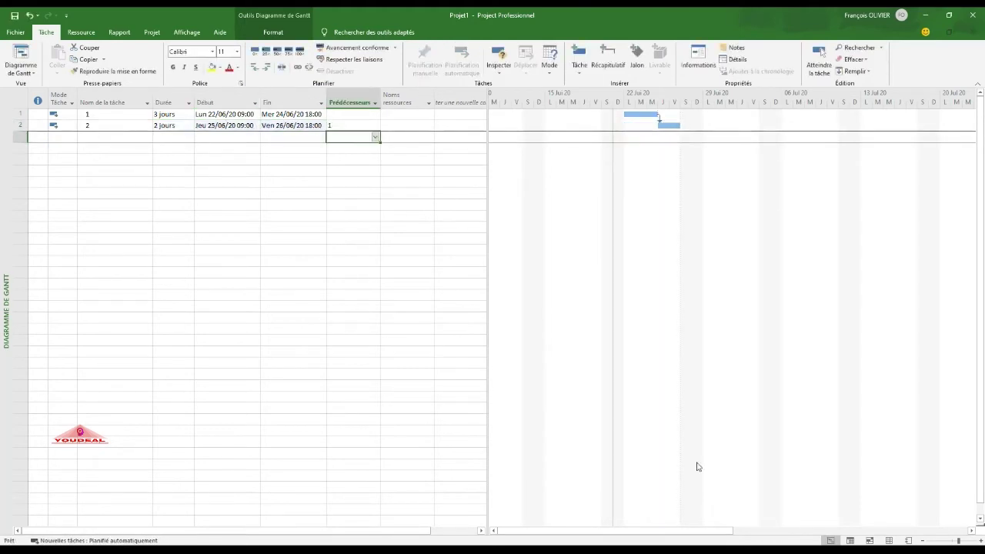
- Set task 1's duration to 4 days
{"action": "left_click", "coordinate": [972, 540]}
{"action": "left_click", "coordinate": [973, 540]}
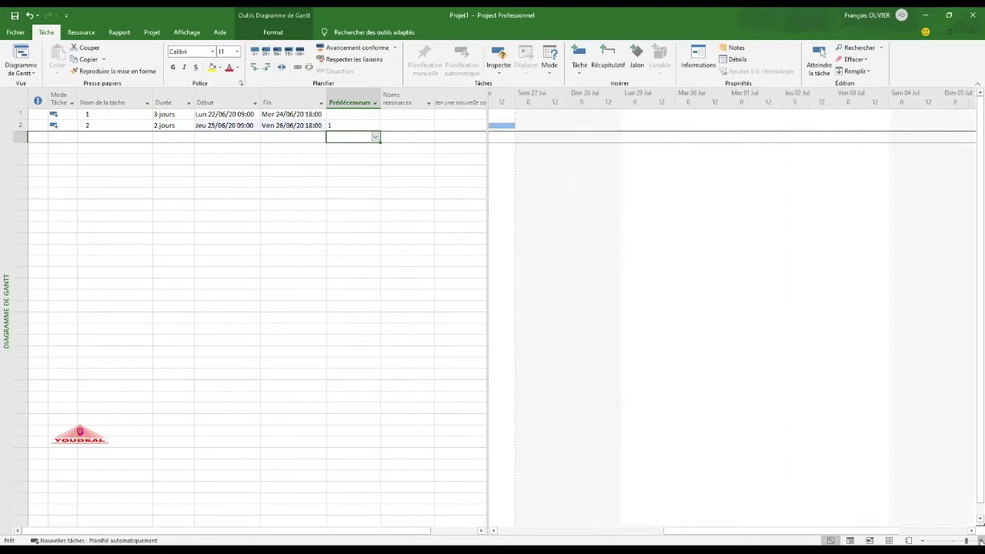
{"action": "left_click_drag", "start_coordinate": [868, 533], "coordinate": [742, 543]}
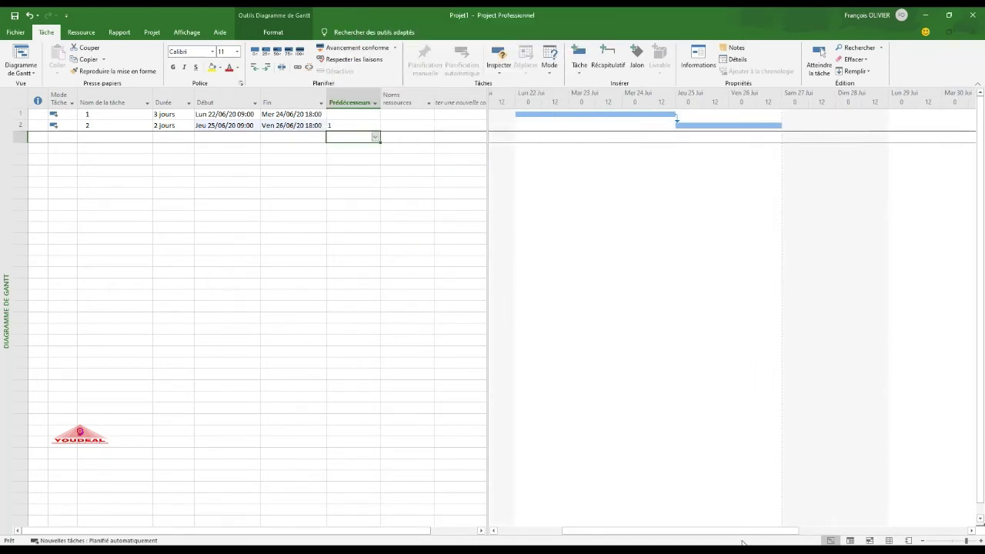
{"action": "left_click", "coordinate": [922, 541]}
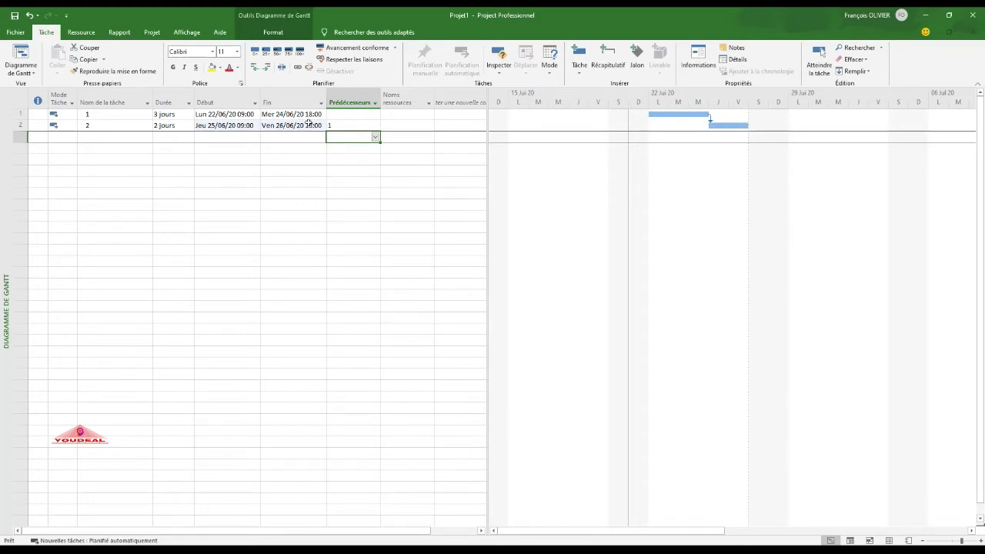
{"action": "left_click", "coordinate": [188, 116]}
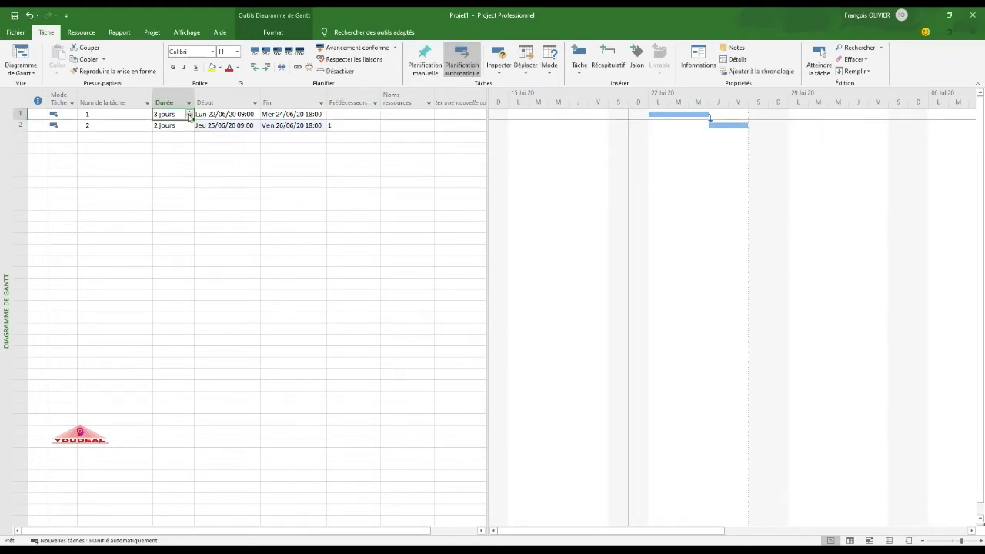
{"action": "left_click", "coordinate": [189, 112]}
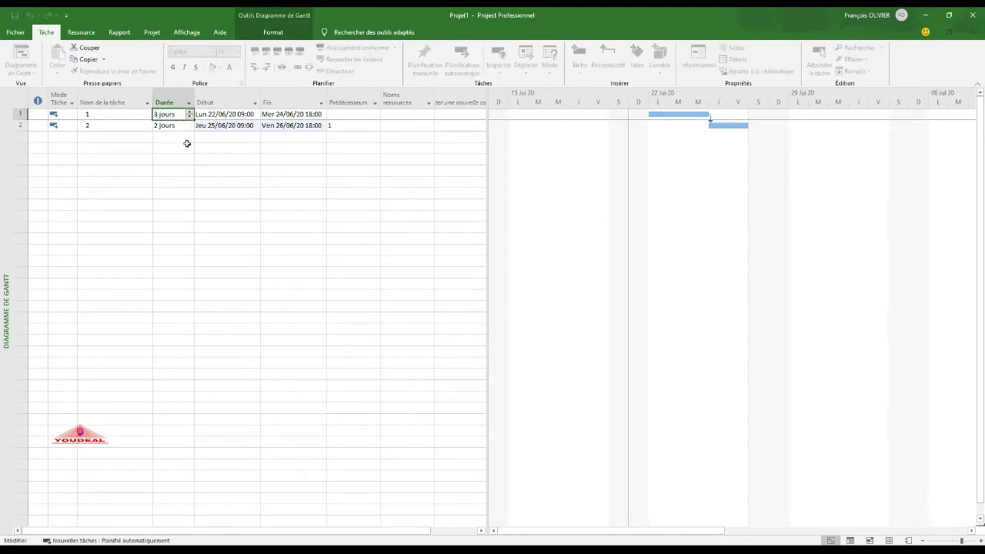
{"action": "left_click", "coordinate": [188, 147]}
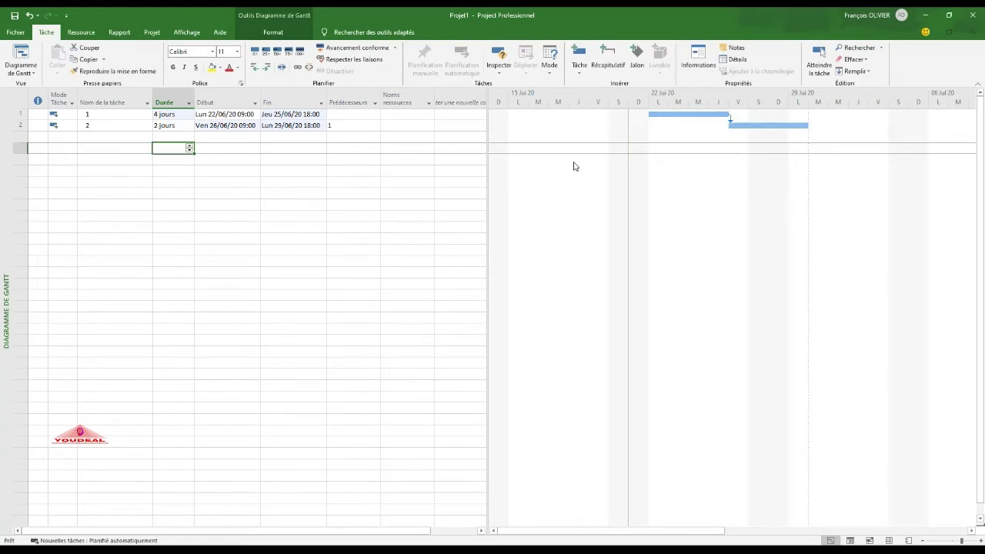
- Set task 1's duration back to 3 days
{"action": "left_click", "coordinate": [176, 116]}
{"action": "left_click", "coordinate": [189, 117]}
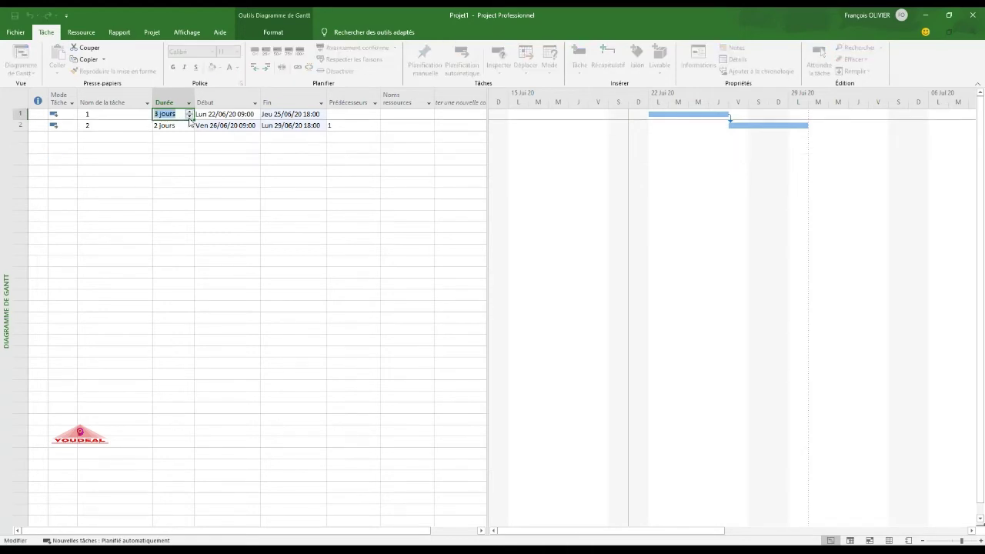
- Give task 2's finish-to-start link from task 1 a lag of 2 days
{"action": "double_click", "coordinate": [141, 117]}
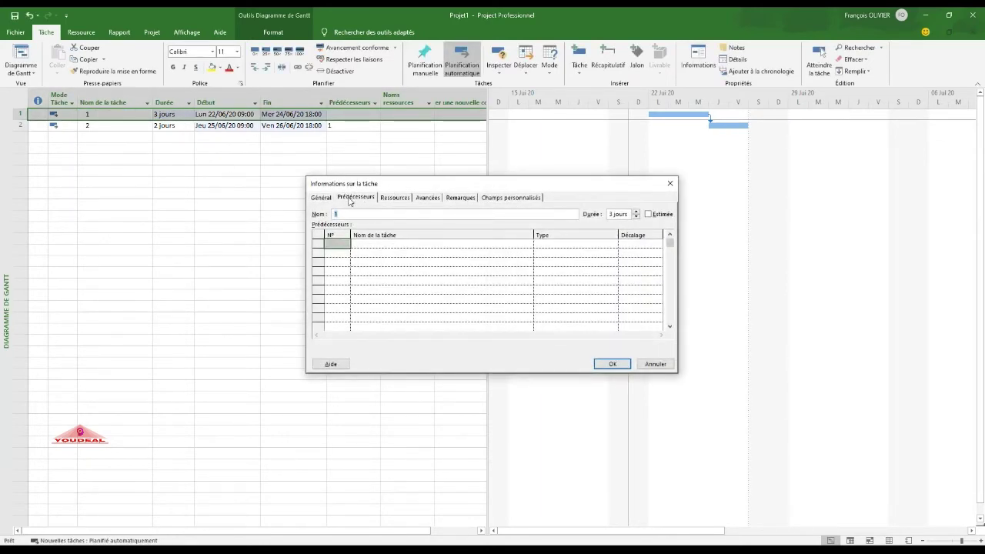
{"action": "left_click", "coordinate": [656, 364]}
{"action": "left_click", "coordinate": [114, 127]}
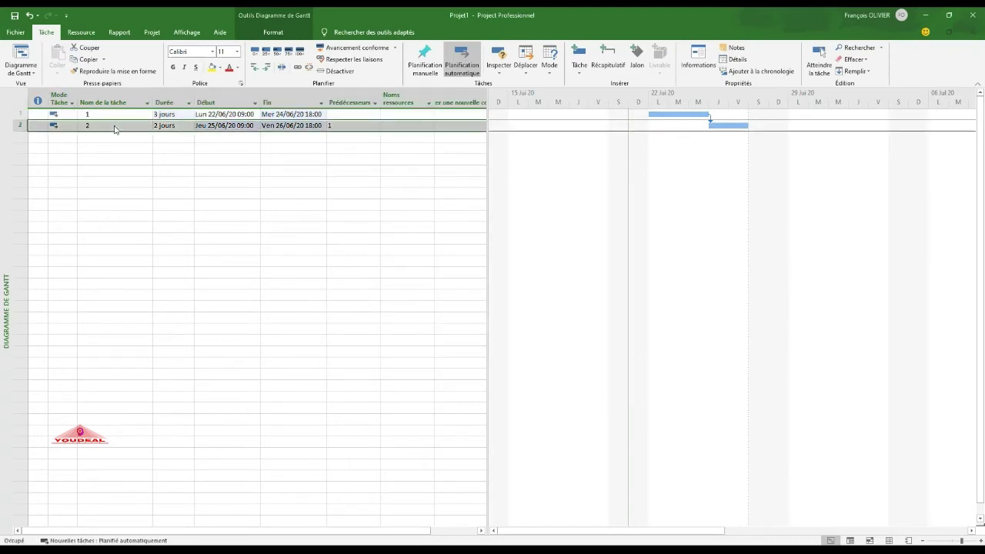
{"action": "double_click", "coordinate": [113, 127]}
{"action": "left_click", "coordinate": [637, 244]}
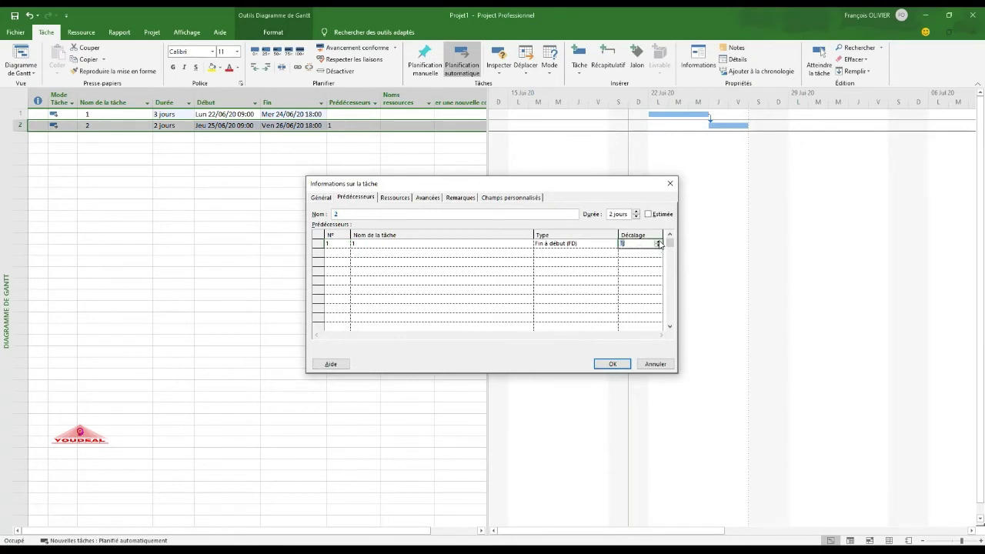
{"action": "left_click", "coordinate": [612, 364]}
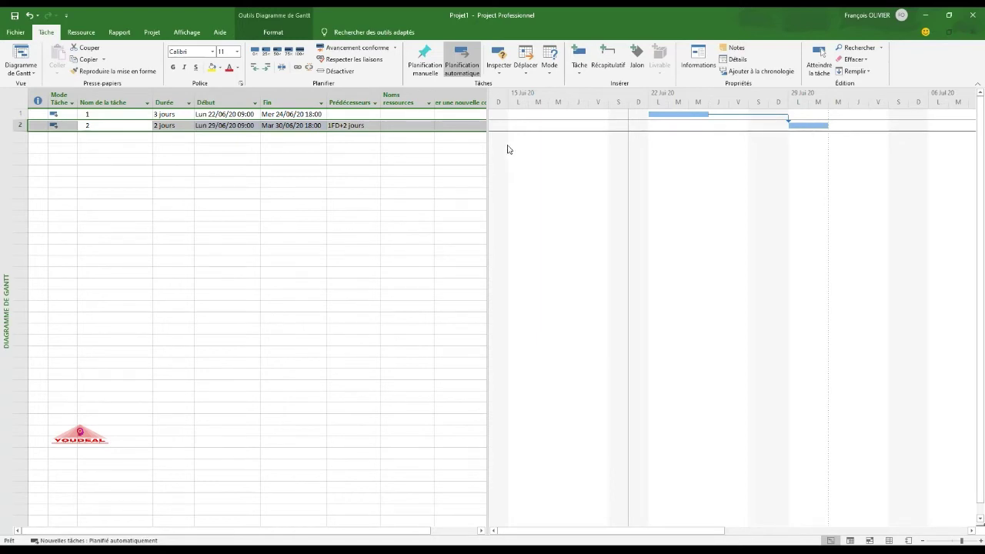
- Extend task 1's duration to 4 days
{"action": "left_click", "coordinate": [173, 115]}
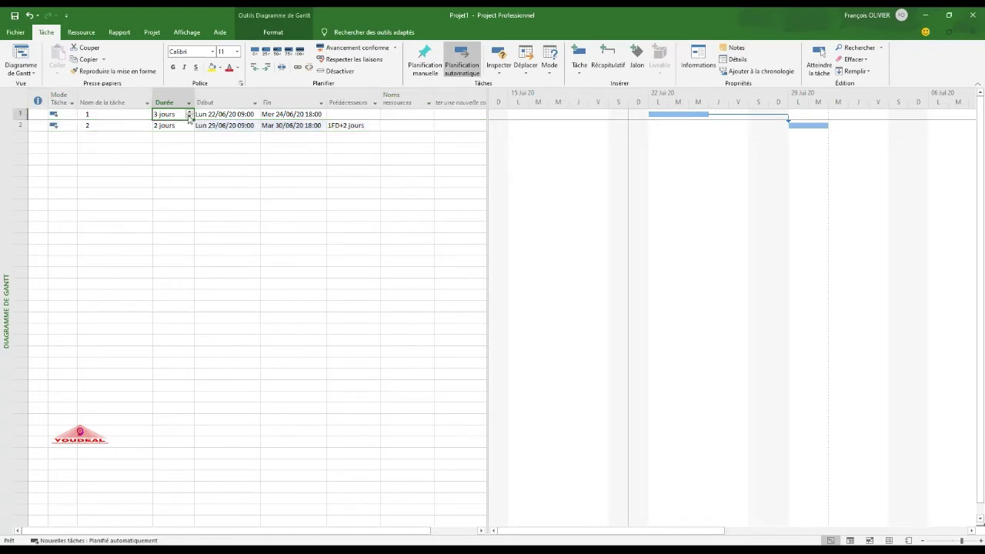
{"action": "left_click", "coordinate": [189, 114]}
{"action": "left_click", "coordinate": [186, 146]}
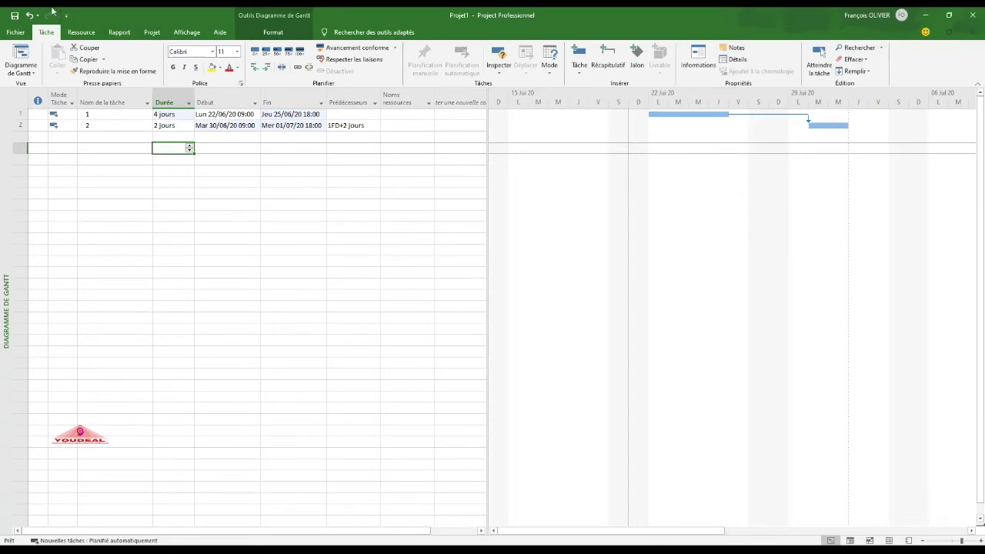
- Undo task 1's duration change and the lag on task 2's link
{"action": "left_click", "coordinate": [29, 15]}
{"action": "left_click", "coordinate": [29, 15]}
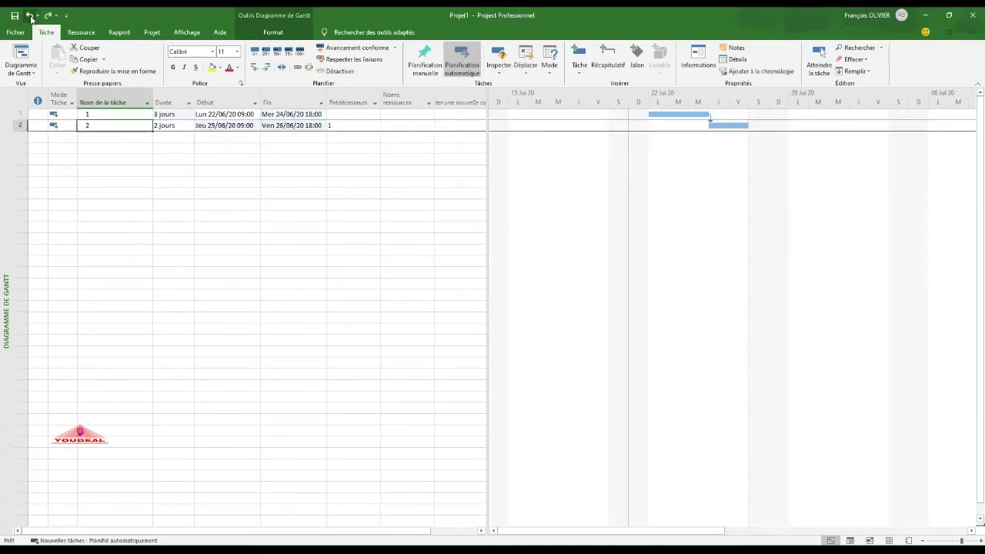
{"action": "left_click", "coordinate": [170, 193]}
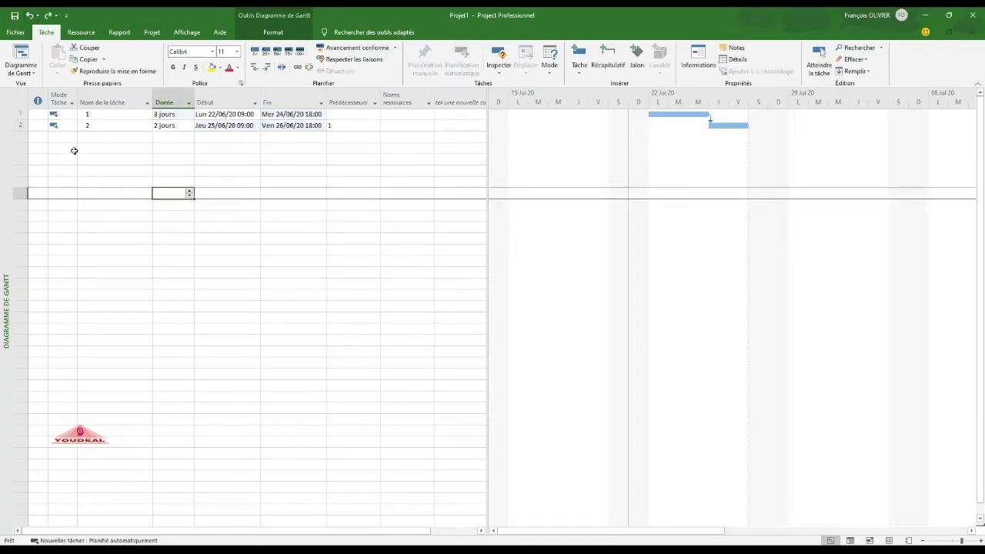
- Insert a blank task row between tasks 1 and 2
{"action": "left_click", "coordinate": [16, 125]}
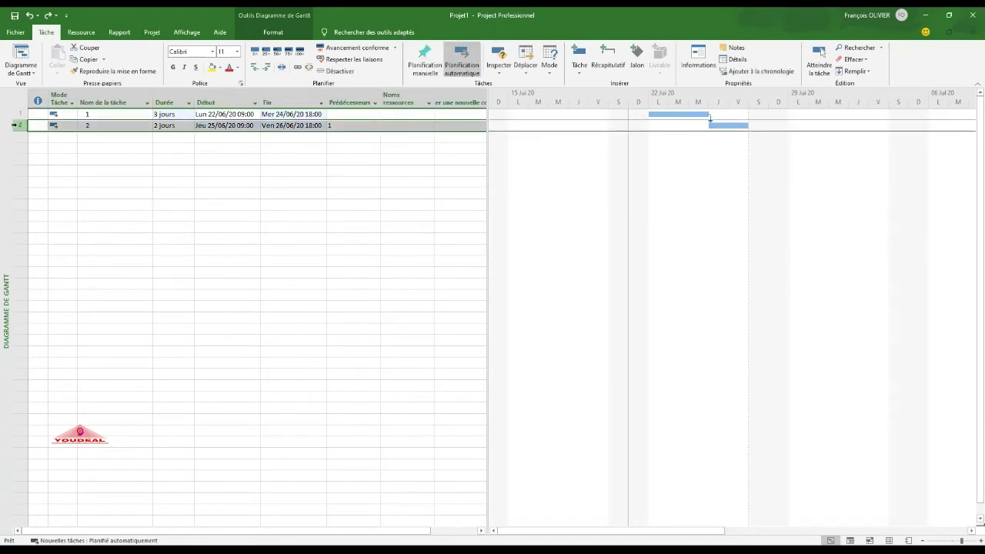
{"action": "key", "text": "Insert"}
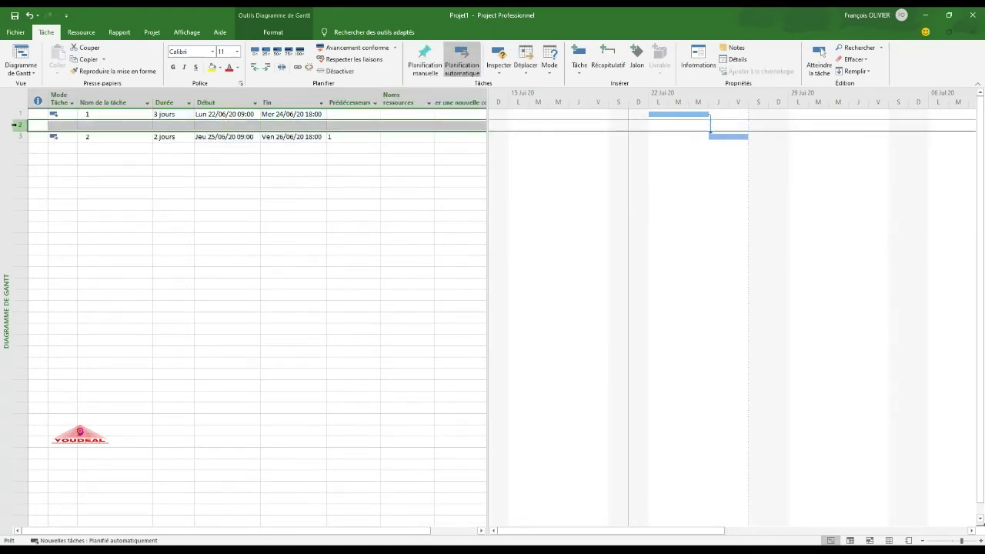
{"action": "right_click", "coordinate": [15, 124]}
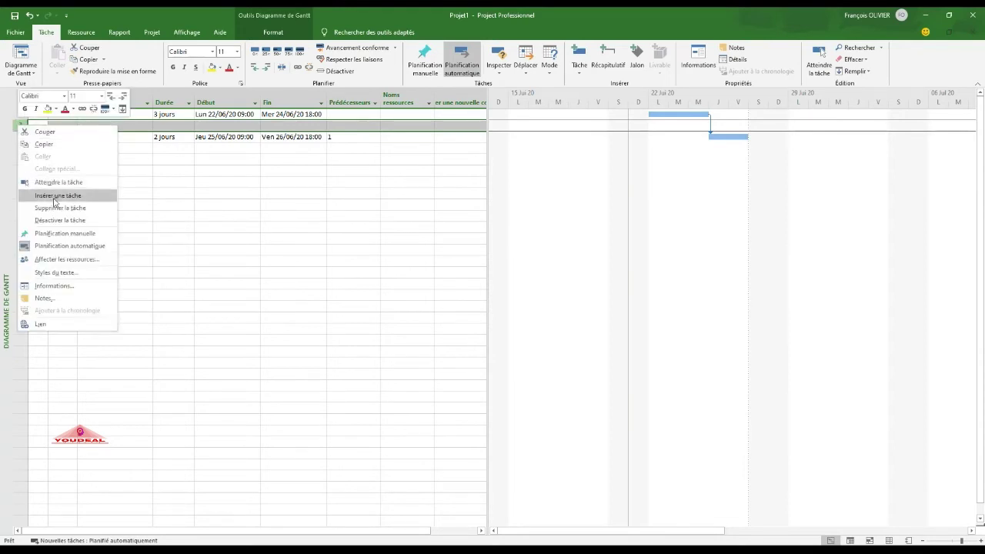
{"action": "left_click", "coordinate": [126, 27]}
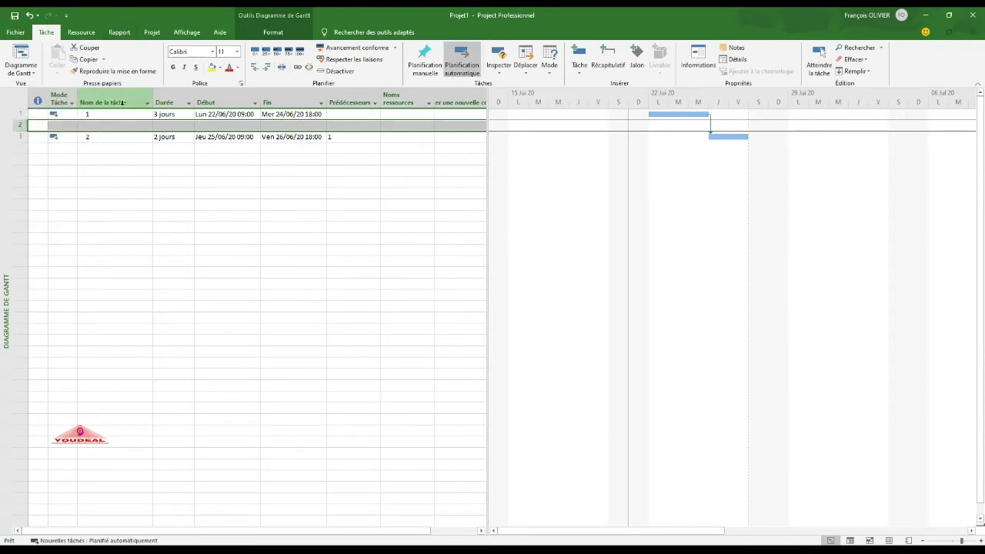
- Set the inserted row's task mode to manually scheduled
{"action": "left_click", "coordinate": [66, 127]}
{"action": "left_click", "coordinate": [73, 126]}
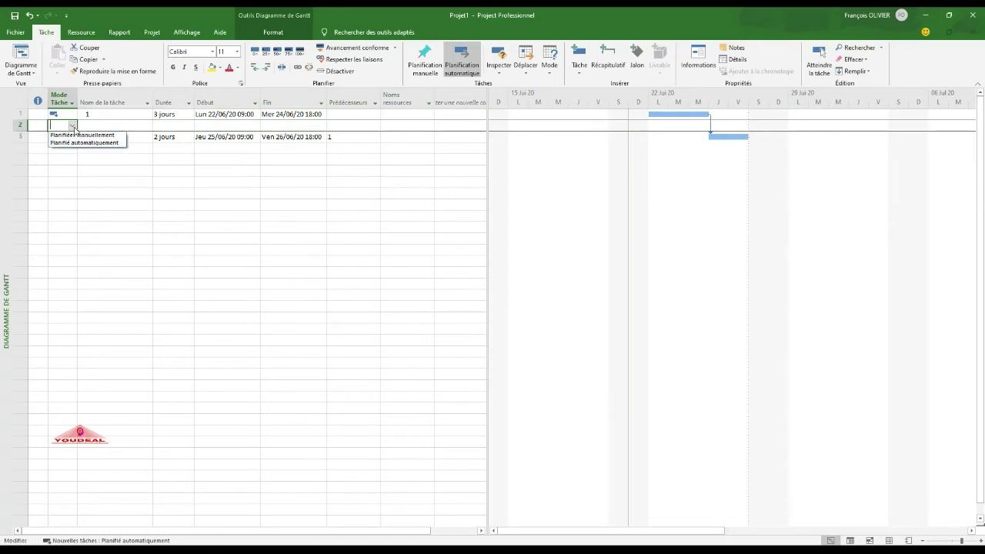
{"action": "left_click", "coordinate": [76, 135]}
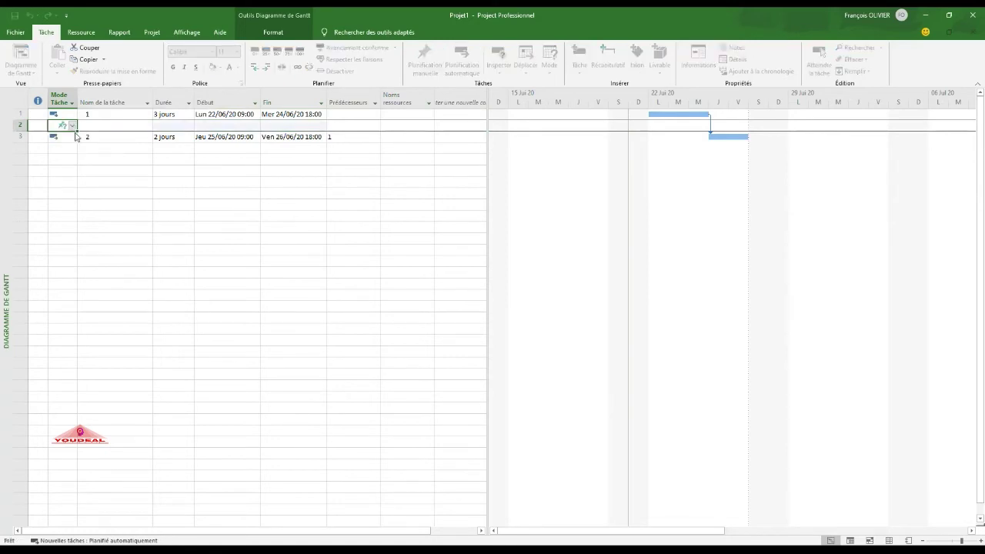
- Name the inserted task "marge 1" and set its duration to 2 days
{"action": "left_click", "coordinate": [104, 126]}
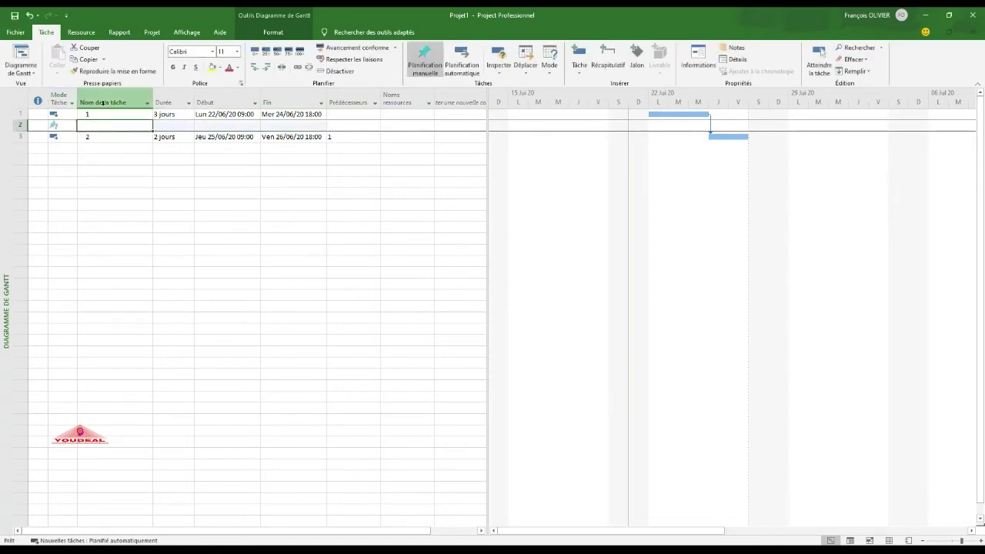
{"action": "type", "text": "marge"}
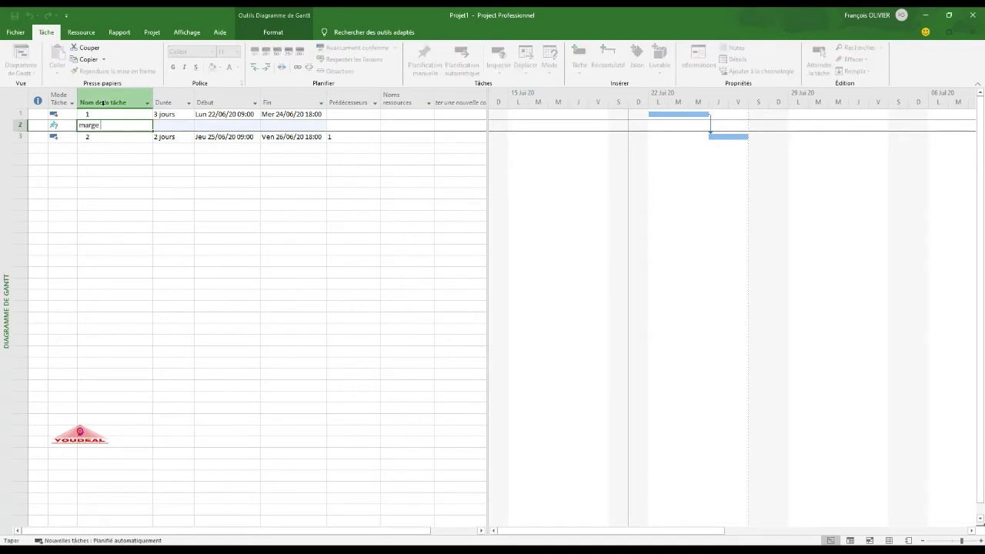
{"action": "type", "text": " 1"}
{"action": "key", "text": "Tab"}
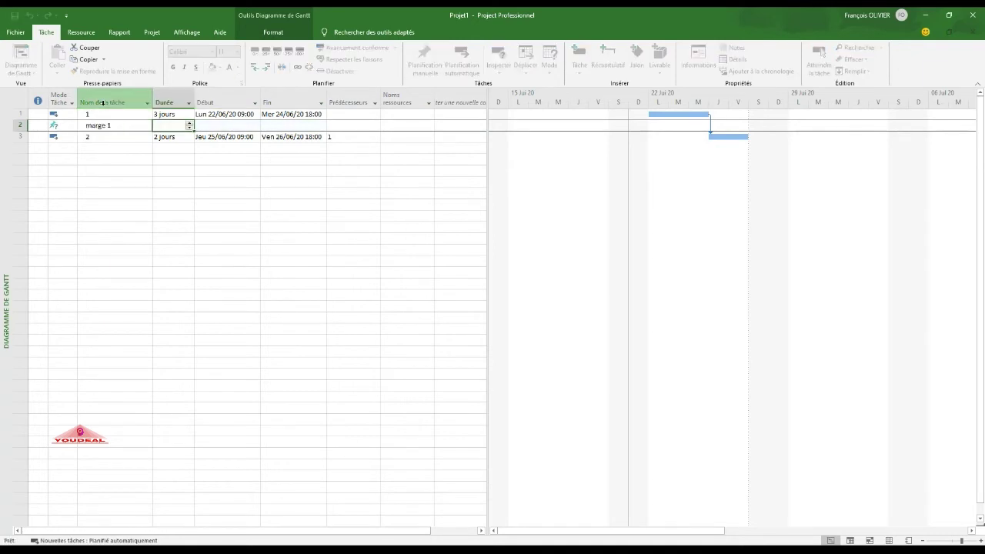
{"action": "type", "text": "2"}
- Set task 1 as the predecessor of the marge 1 task
{"action": "key", "text": "Tab"}
{"action": "key", "text": "Tab"}
{"action": "key", "text": "Tab"}
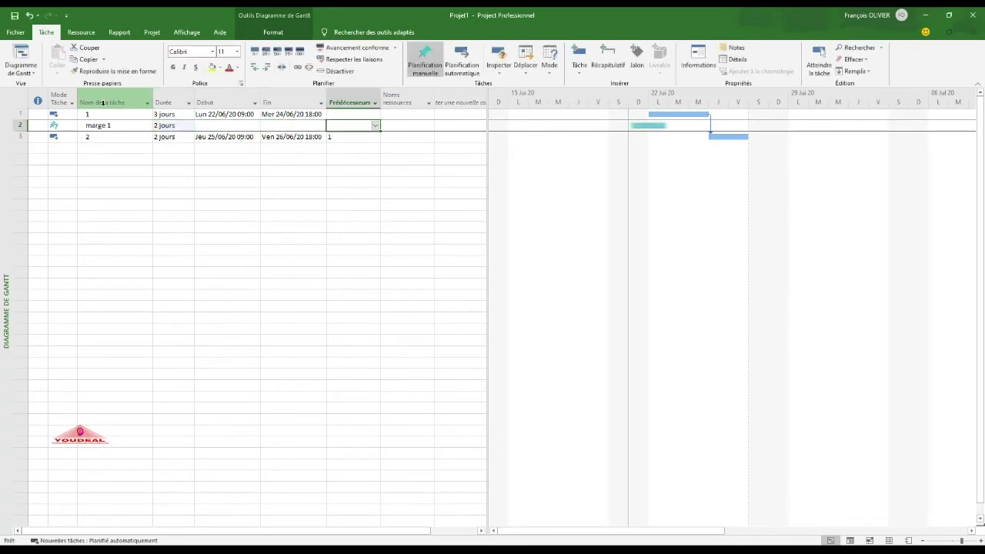
{"action": "type", "text": "1"}
{"action": "key", "text": "Return"}
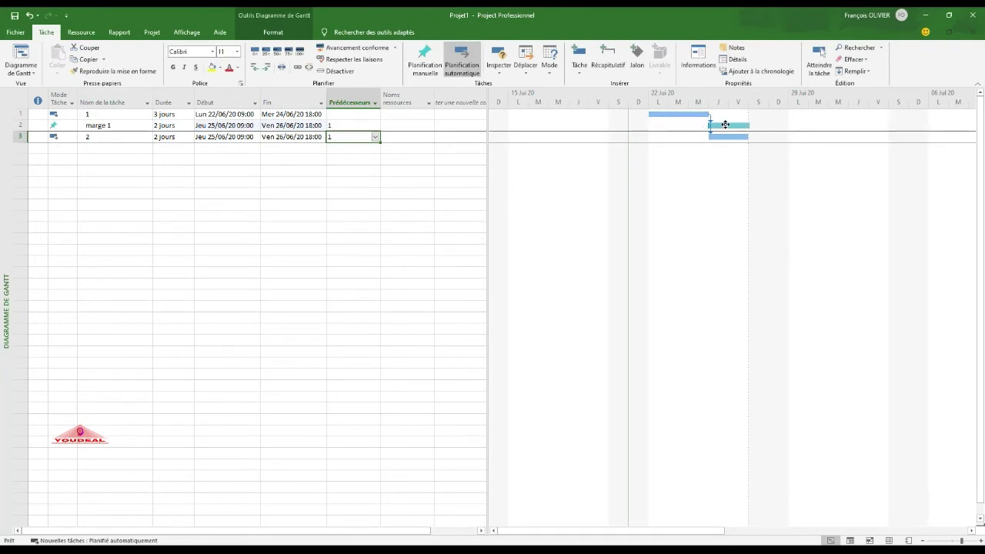
- Set the Tâche bar style to display the Nom field above the Gantt bars
{"action": "right_click", "coordinate": [661, 154]}
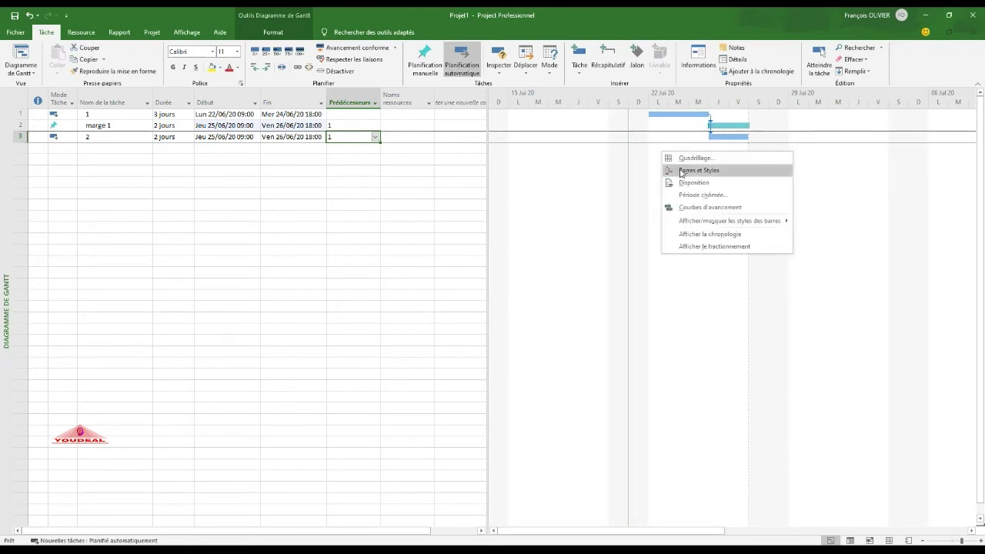
{"action": "left_click", "coordinate": [684, 171]}
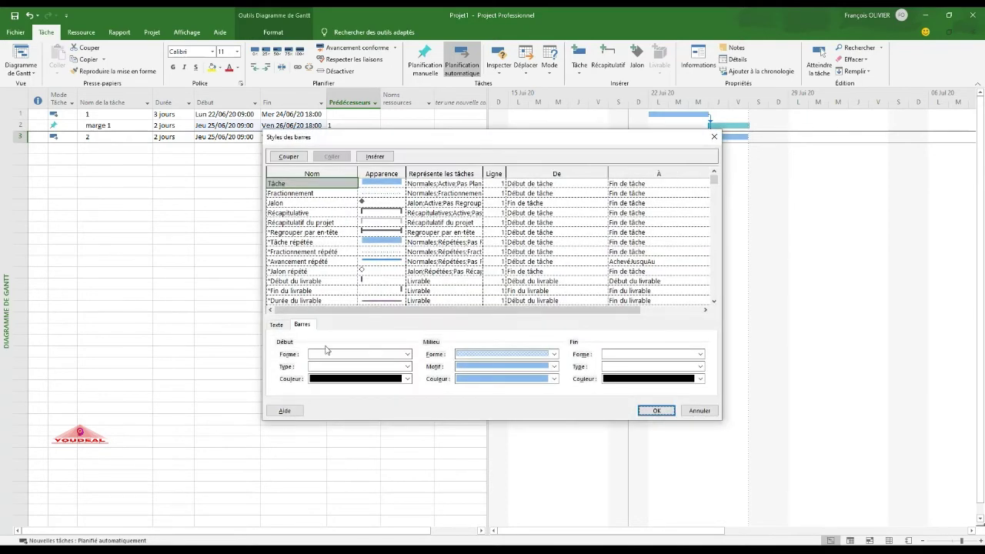
{"action": "left_click", "coordinate": [280, 328]}
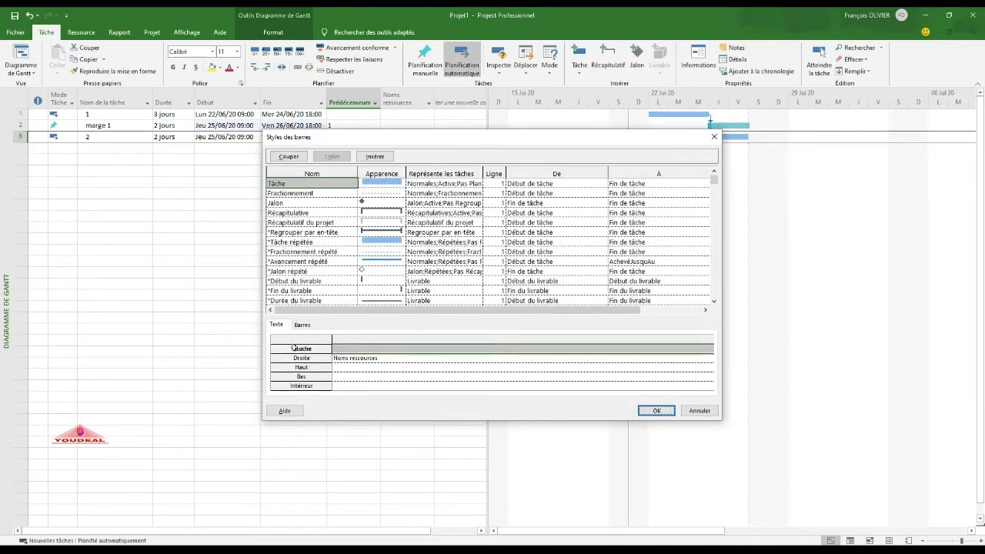
{"action": "left_click", "coordinate": [363, 367]}
{"action": "left_click", "coordinate": [707, 368]}
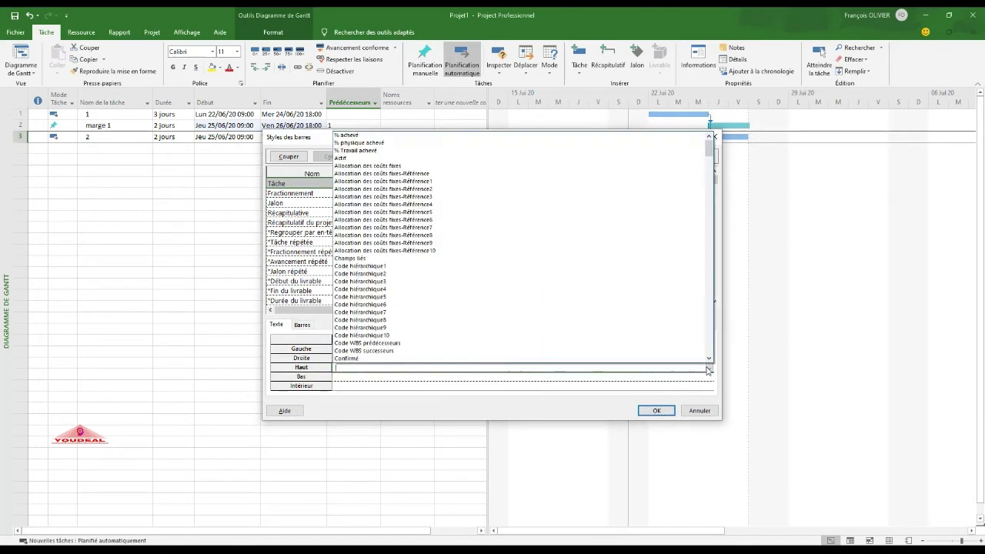
{"action": "left_click_drag", "start_coordinate": [707, 157], "coordinate": [722, 297]}
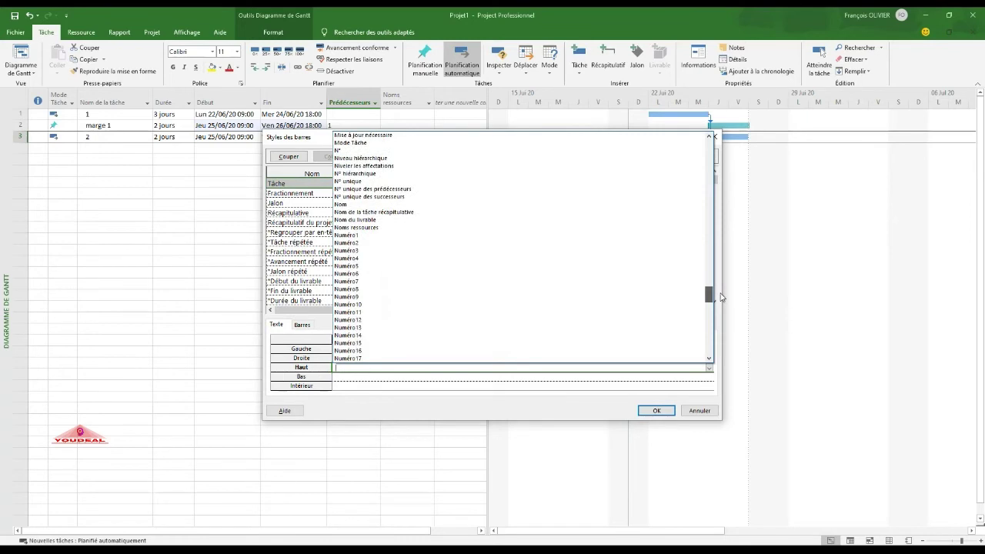
{"action": "left_click", "coordinate": [477, 210]}
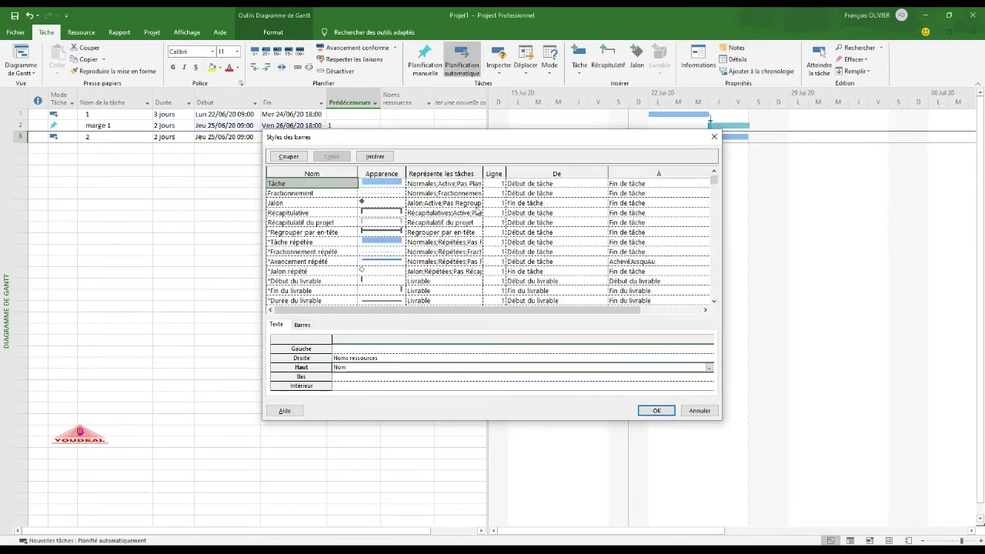
{"action": "left_click", "coordinate": [657, 410]}
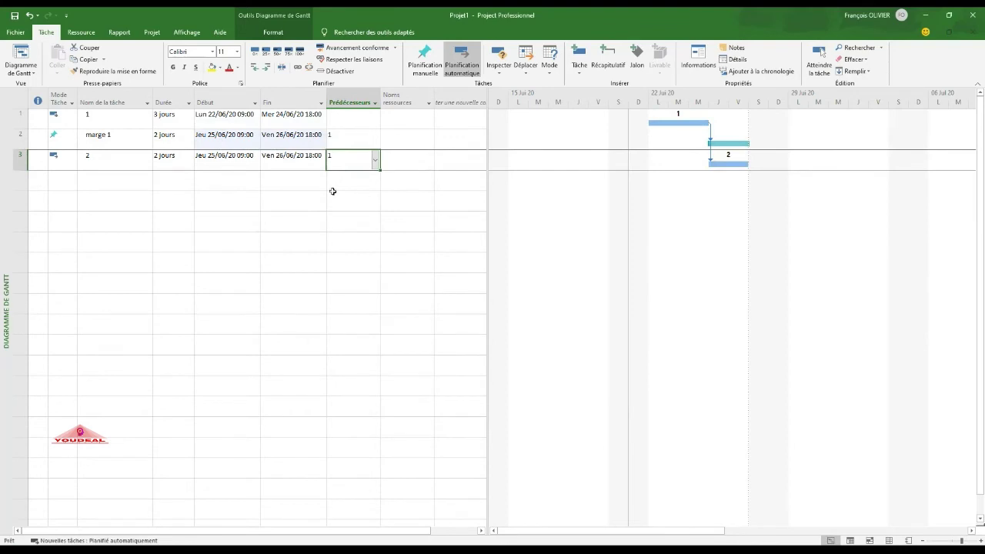
- Increase task 1's duration to 4 days
{"action": "left_click", "coordinate": [132, 144]}
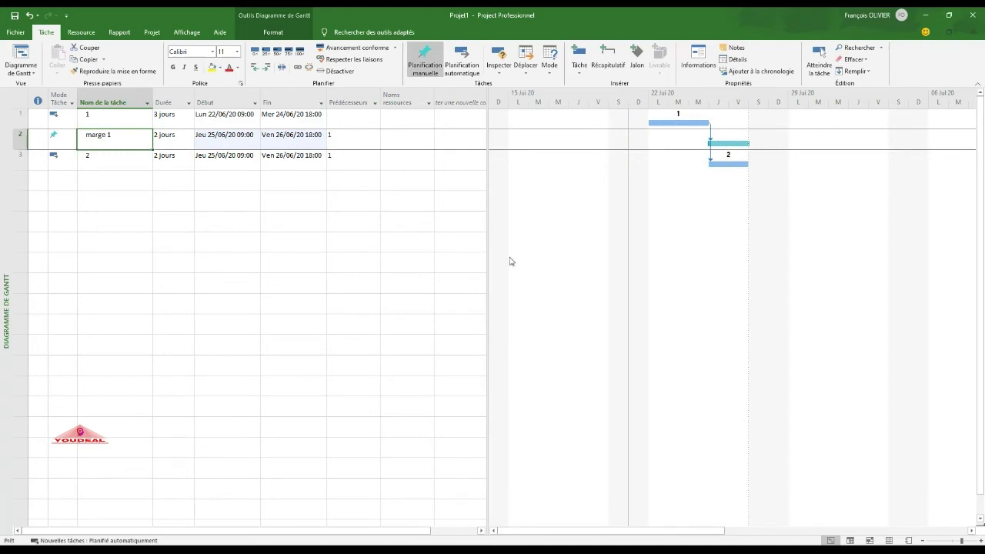
{"action": "left_click", "coordinate": [176, 115]}
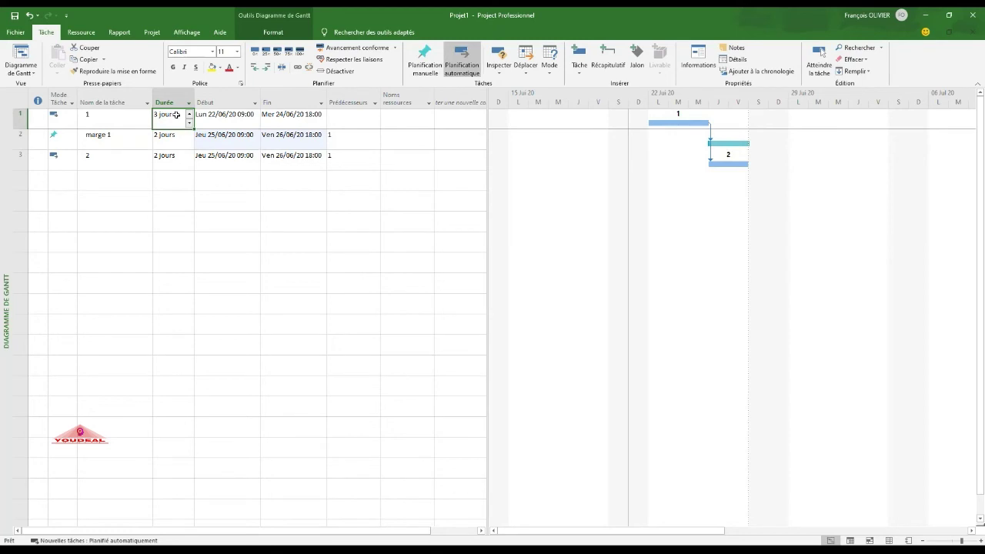
{"action": "left_click", "coordinate": [190, 115]}
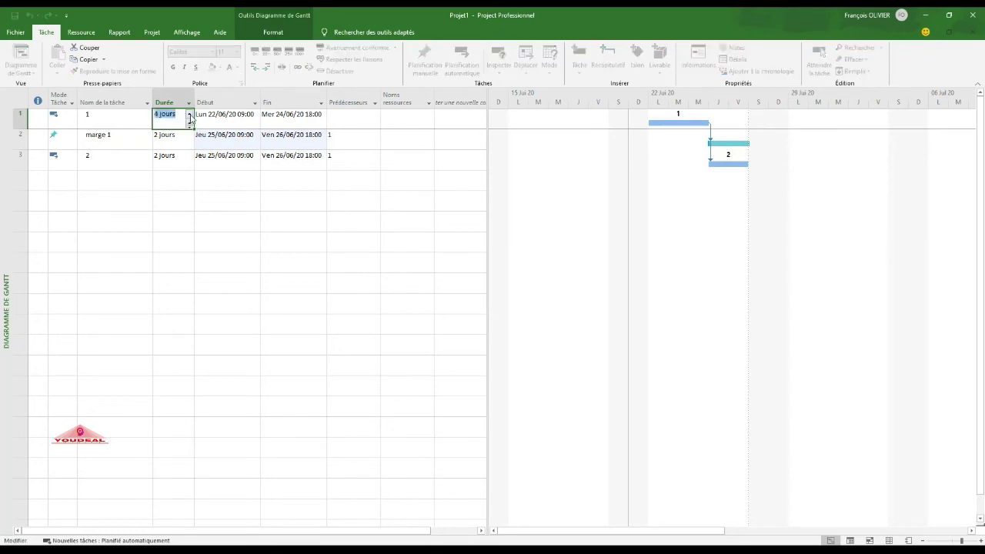
{"action": "left_click", "coordinate": [170, 185]}
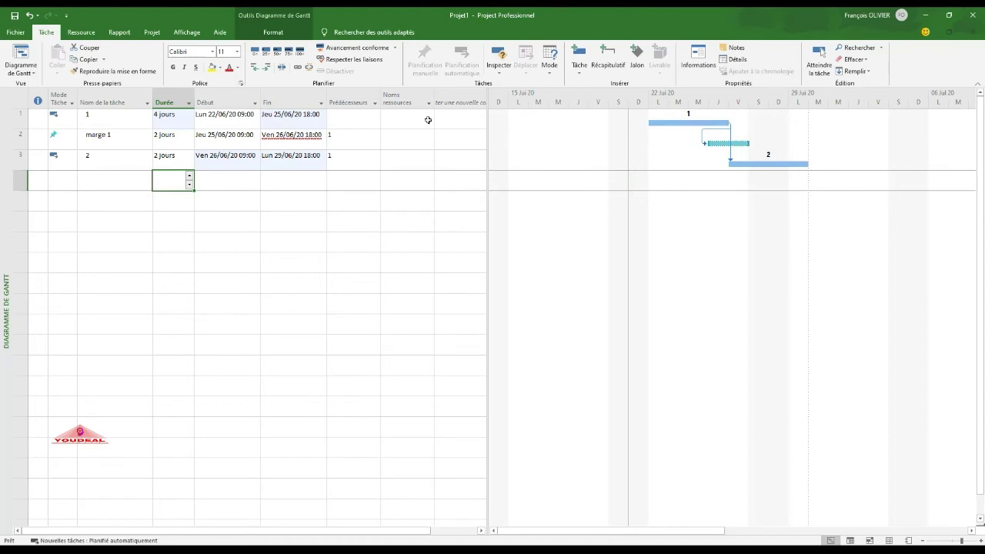
- Undo task 1's duration change, and redo it
{"action": "left_click", "coordinate": [30, 16]}
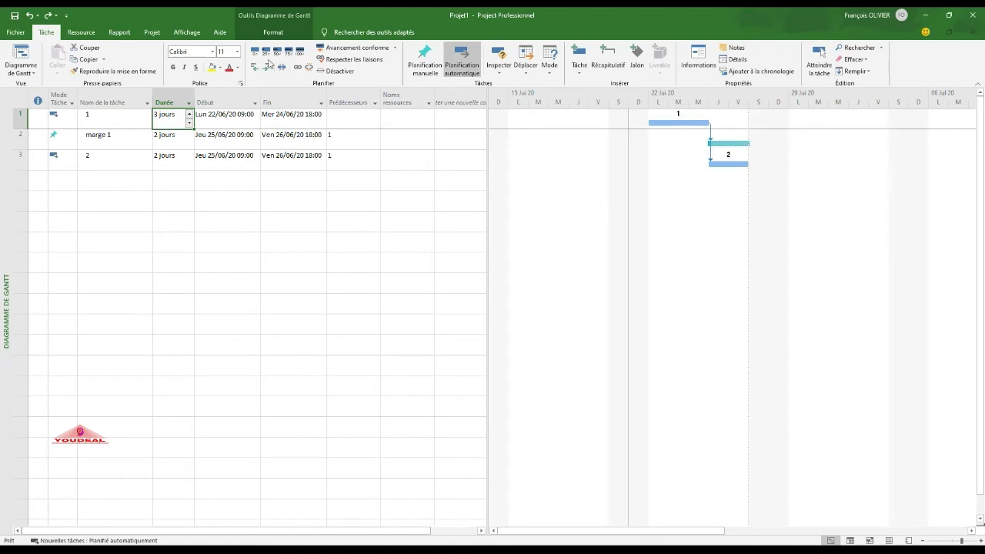
{"action": "left_click", "coordinate": [48, 15]}
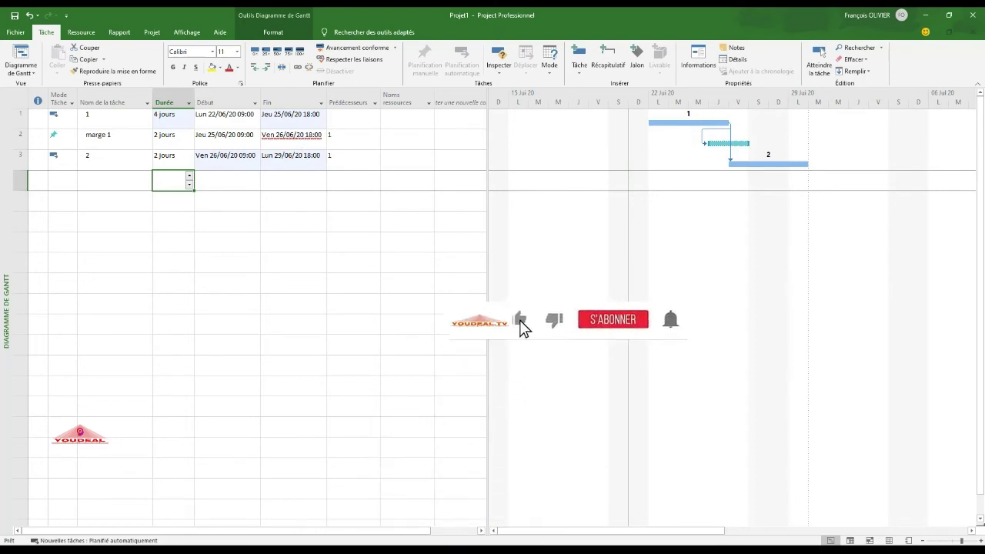
- Check the correction options offered for marge 1's flagged finish date
{"action": "right_click", "coordinate": [296, 136]}
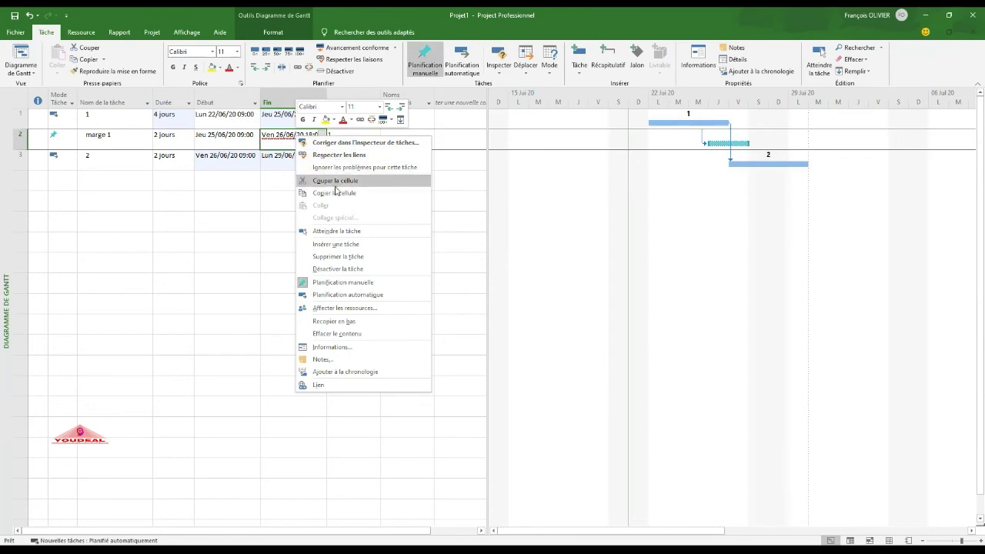
{"action": "left_click", "coordinate": [173, 192]}
- Extend task 1's duration to 5 days and then to 6 days
{"action": "left_click", "coordinate": [172, 121]}
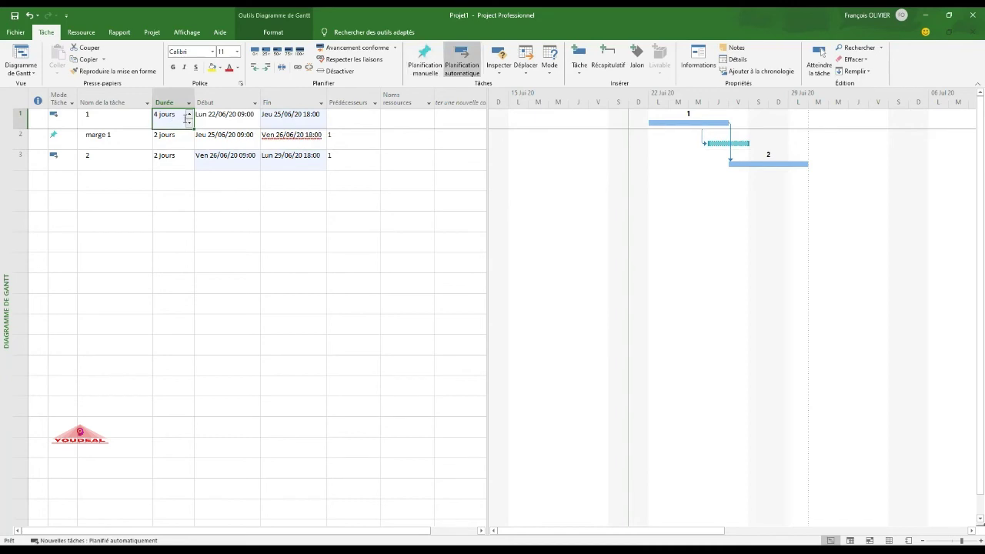
{"action": "left_click", "coordinate": [189, 114]}
{"action": "left_click", "coordinate": [176, 236]}
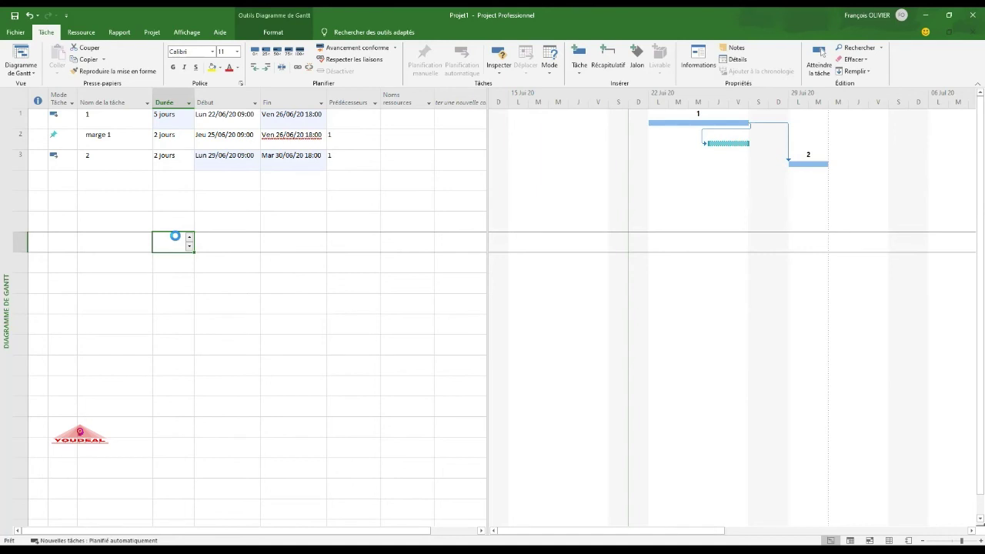
{"action": "left_click", "coordinate": [180, 123]}
{"action": "left_click", "coordinate": [190, 115]}
{"action": "left_click", "coordinate": [181, 204]}
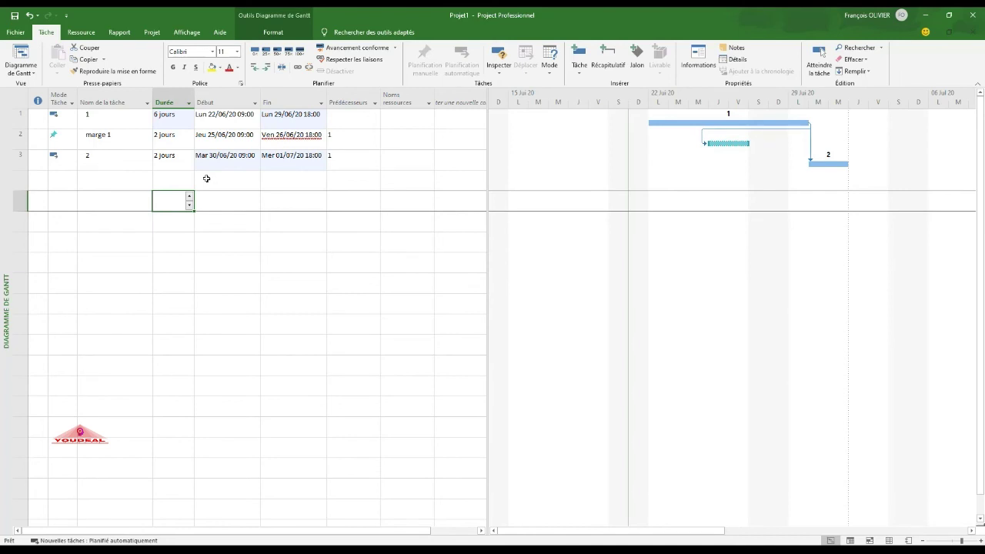
- Undo all of task 1's duration increases
{"action": "left_click", "coordinate": [27, 15]}
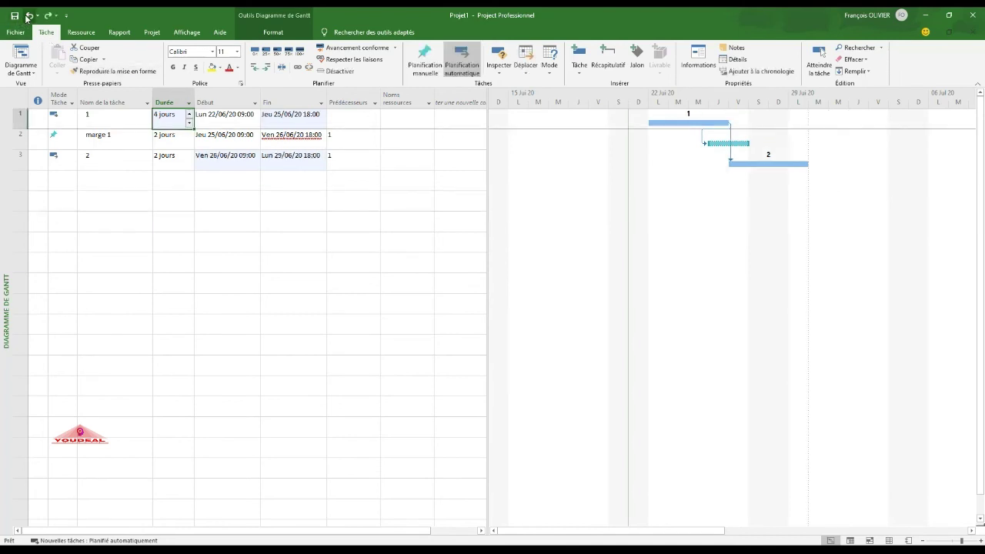
{"action": "left_click", "coordinate": [28, 16]}
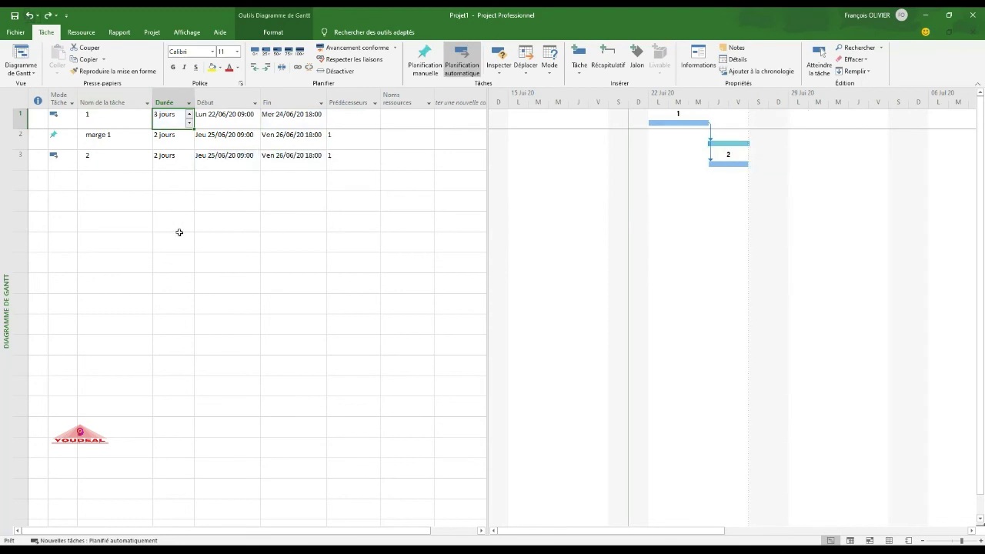